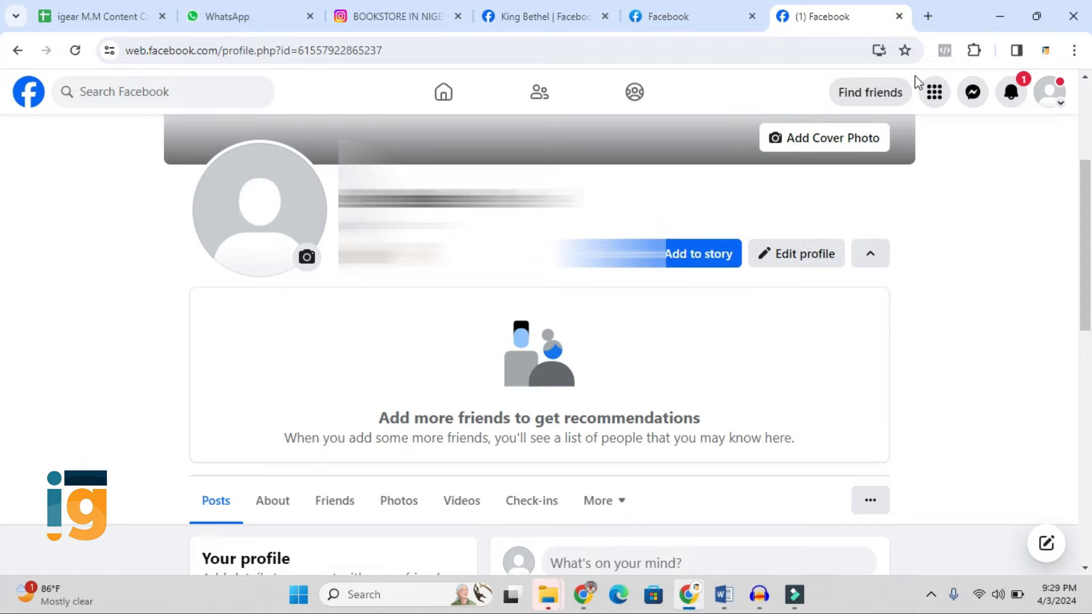
# Search the web for "meta buisiness suite" in a new tab and open the sponsored Meta Business Suite result from Facebook
pyautogui.click(924, 23)
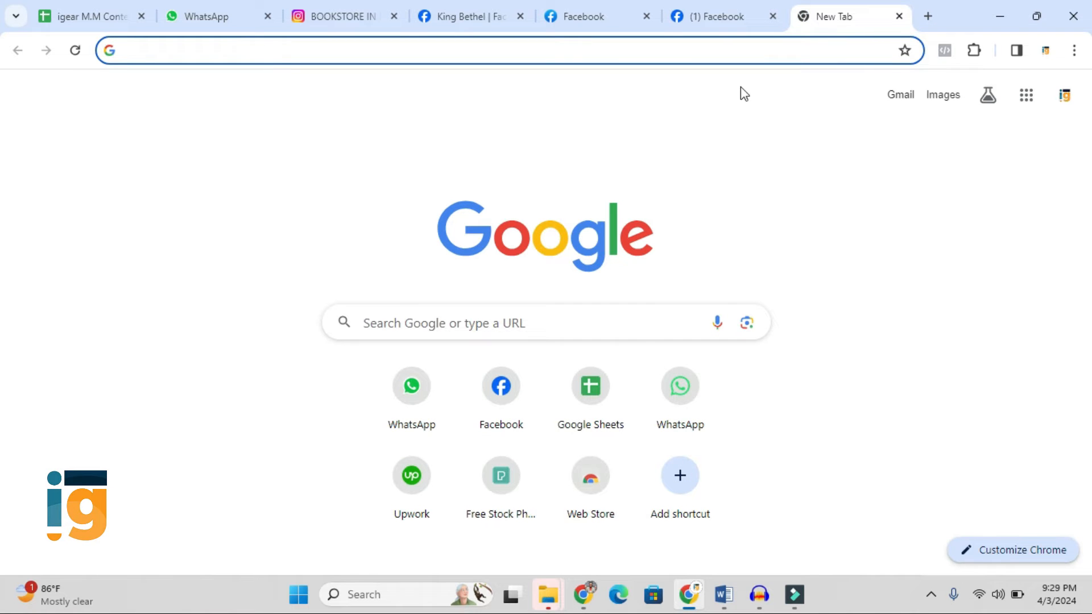
pyautogui.write('meta buisiness suit')
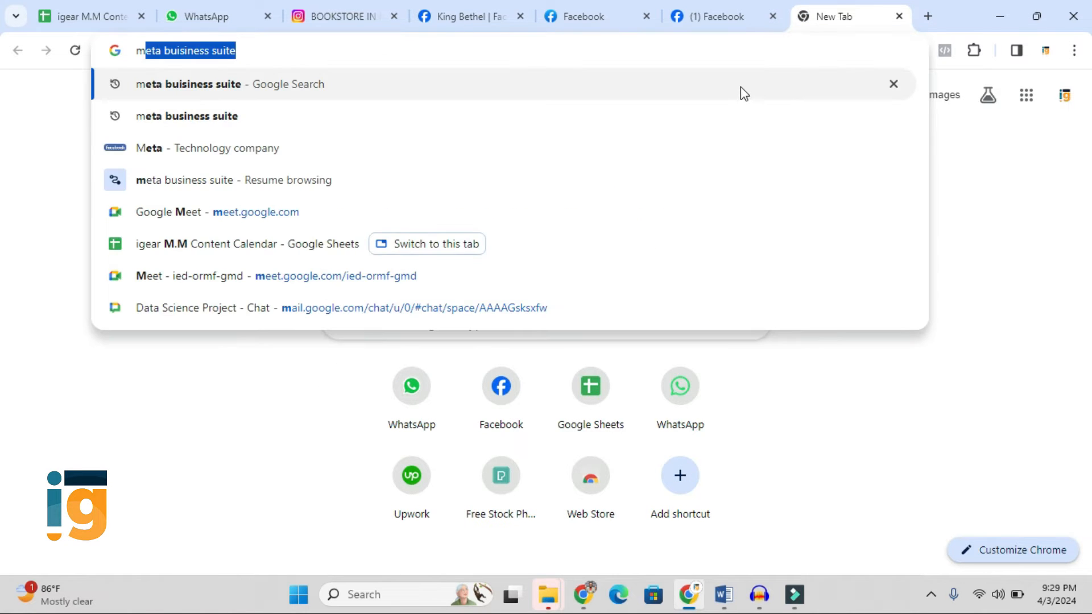
pyautogui.write('e')
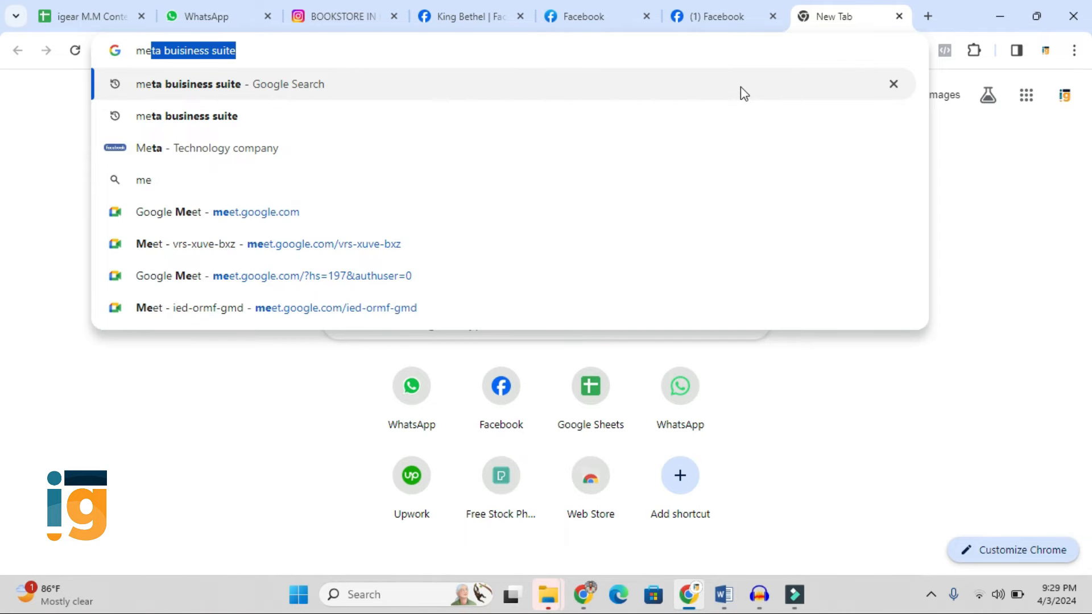
pyautogui.write('t')
pyautogui.press('Return')
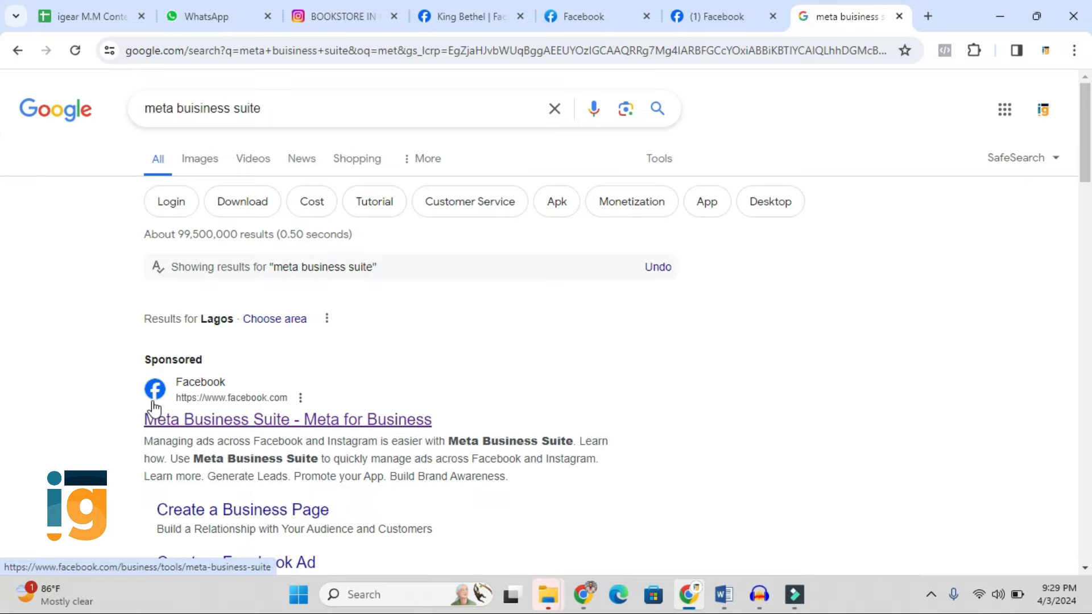
pyautogui.click(297, 422)
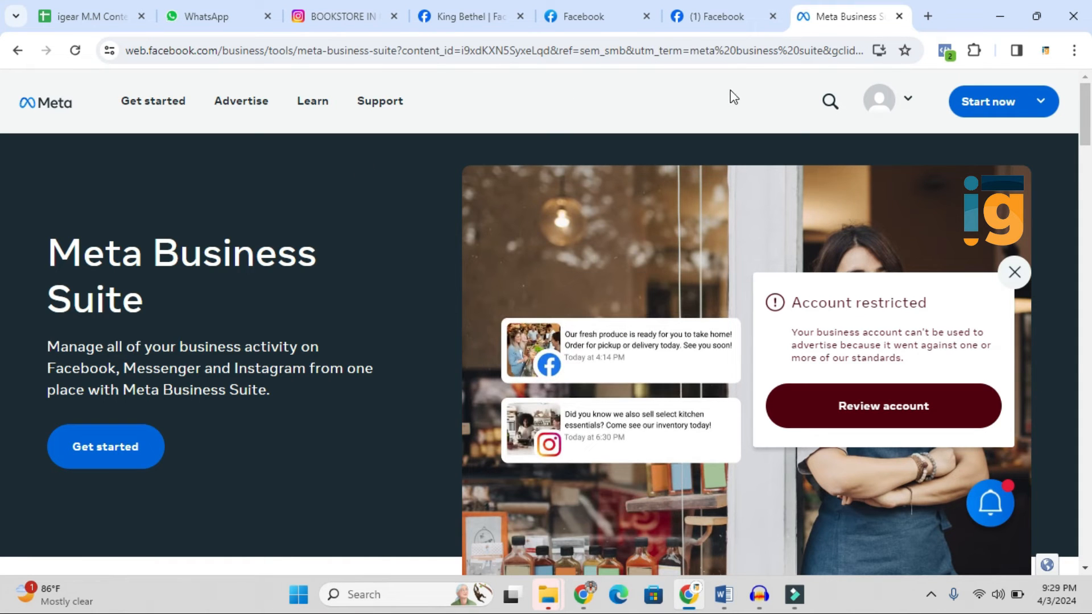
# Dismiss the account restriction notice and get started with Meta Business Suite
pyautogui.click(832, 102)
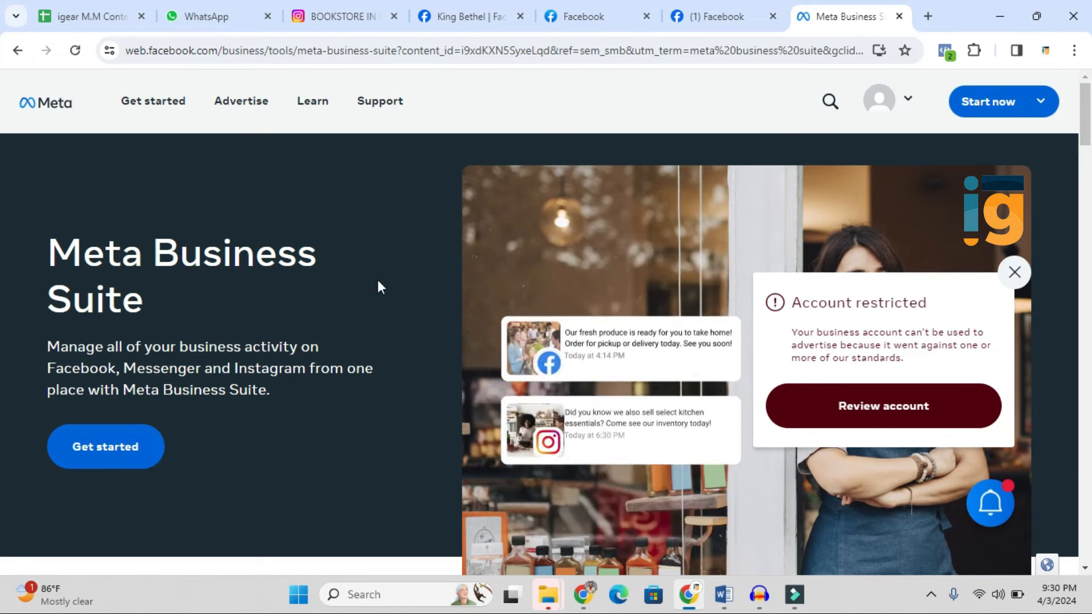
pyautogui.click(1016, 275)
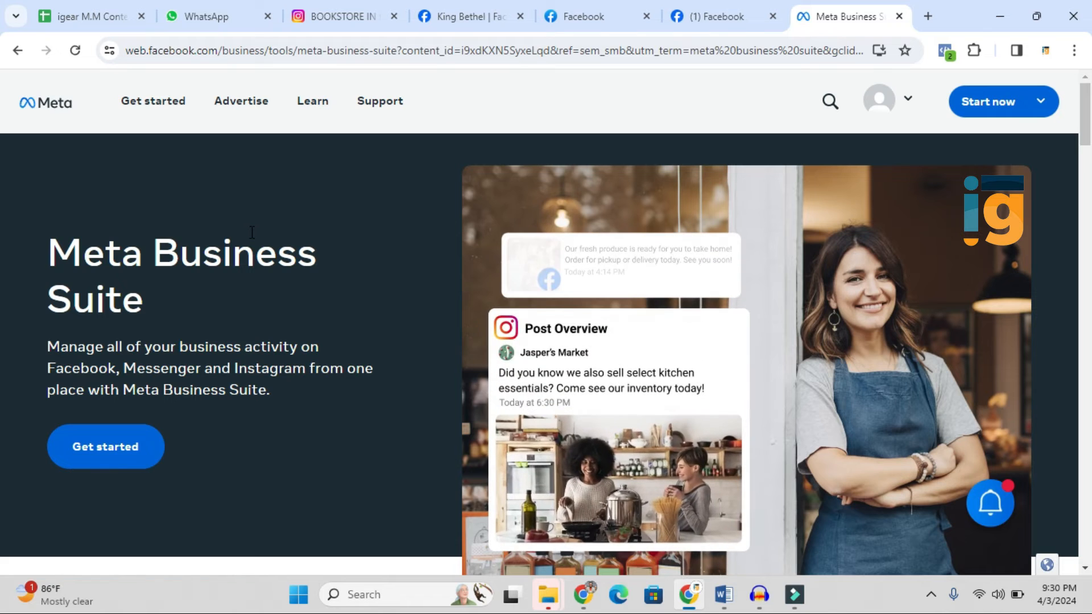
pyautogui.click(112, 459)
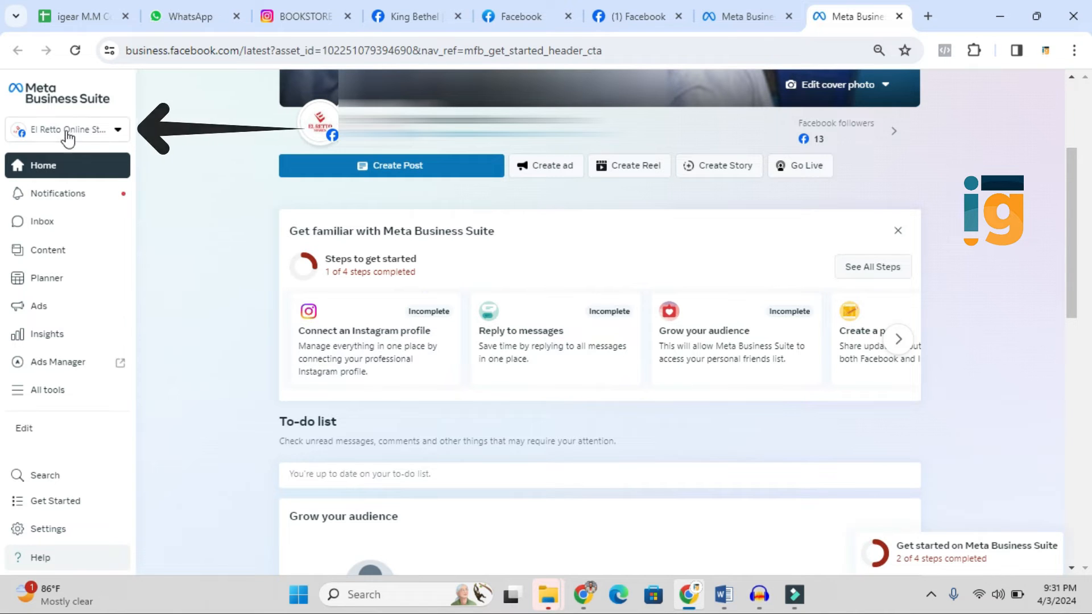
# Start creating a new business portfolio from the El Retto Online Stores account switcher
pyautogui.click(91, 135)
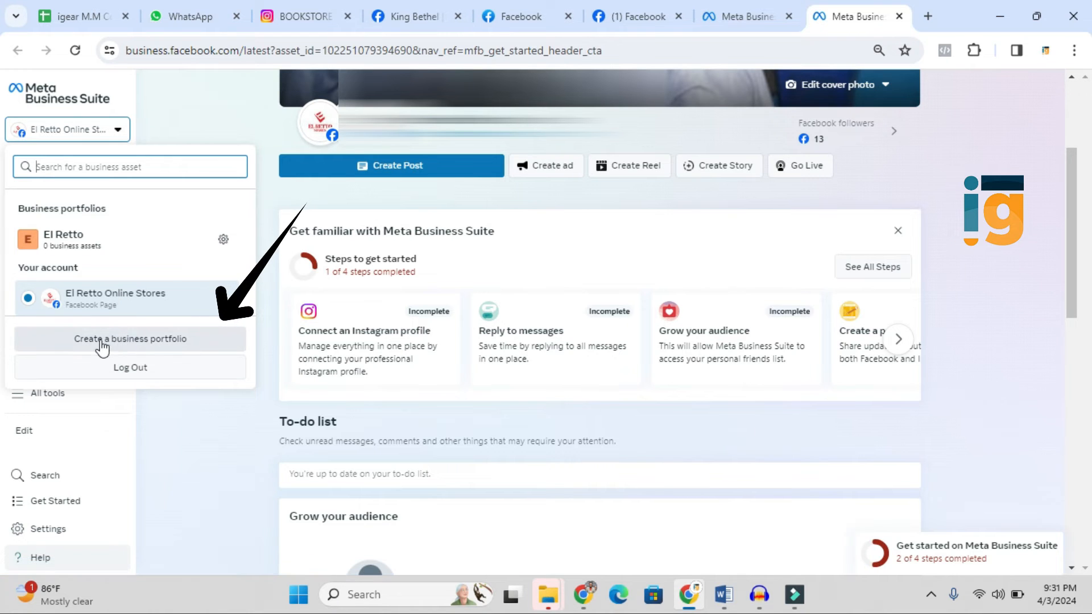
pyautogui.click(144, 336)
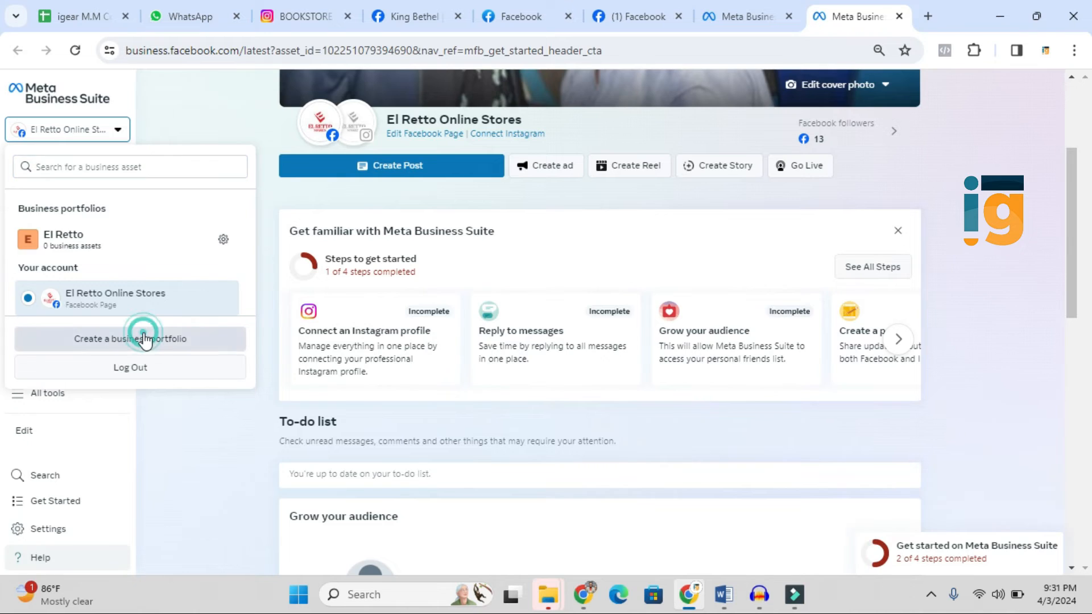
pyautogui.click(455, 239)
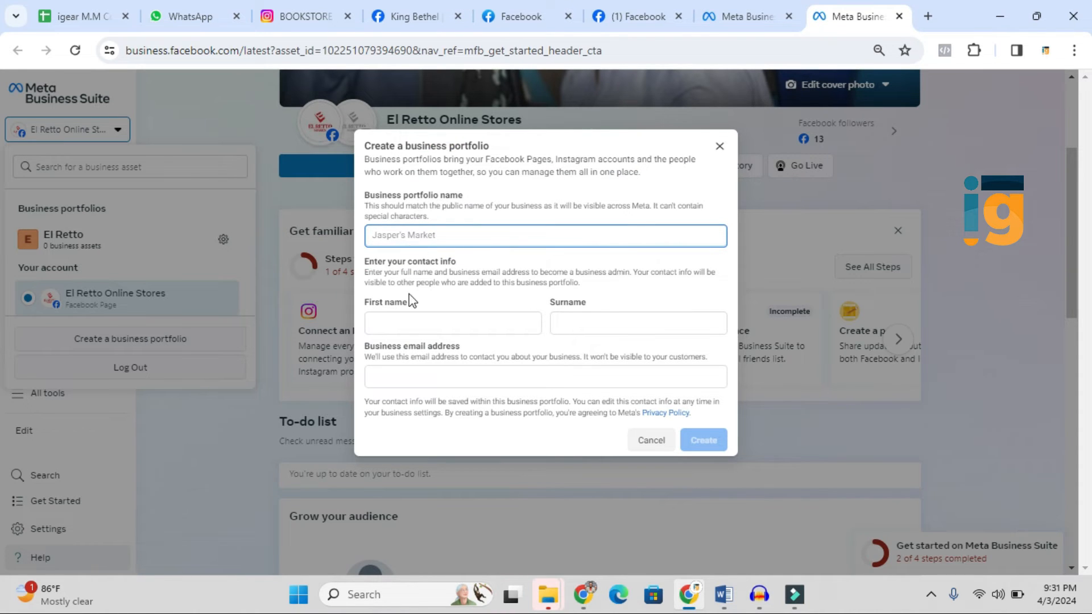
pyautogui.click(401, 314)
pyautogui.click(601, 314)
pyautogui.click(450, 320)
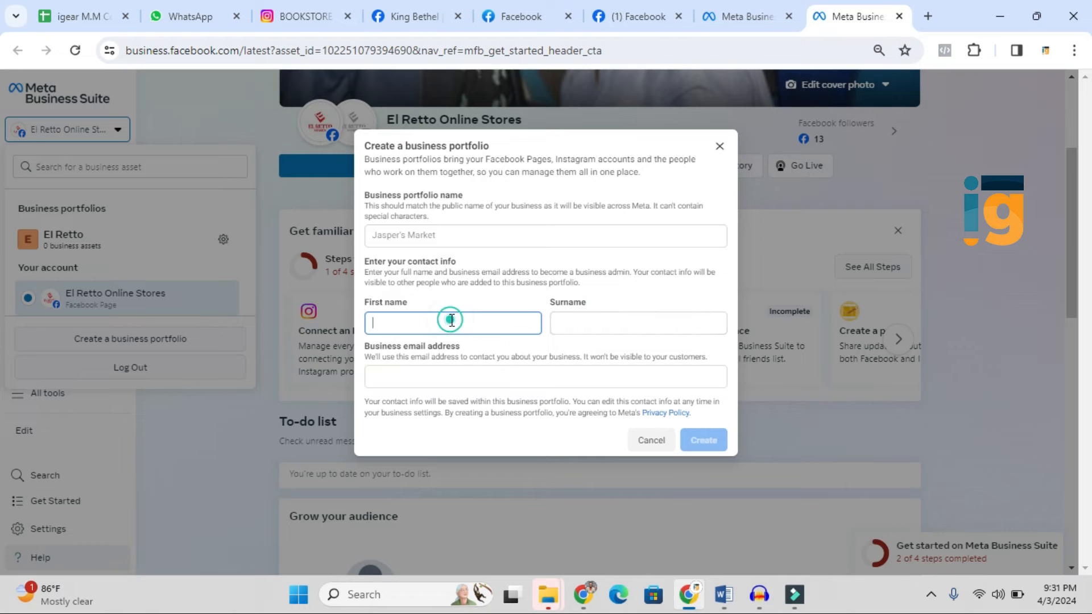
pyautogui.click(567, 319)
pyautogui.click(500, 310)
pyautogui.click(634, 317)
pyautogui.click(633, 316)
pyautogui.click(478, 314)
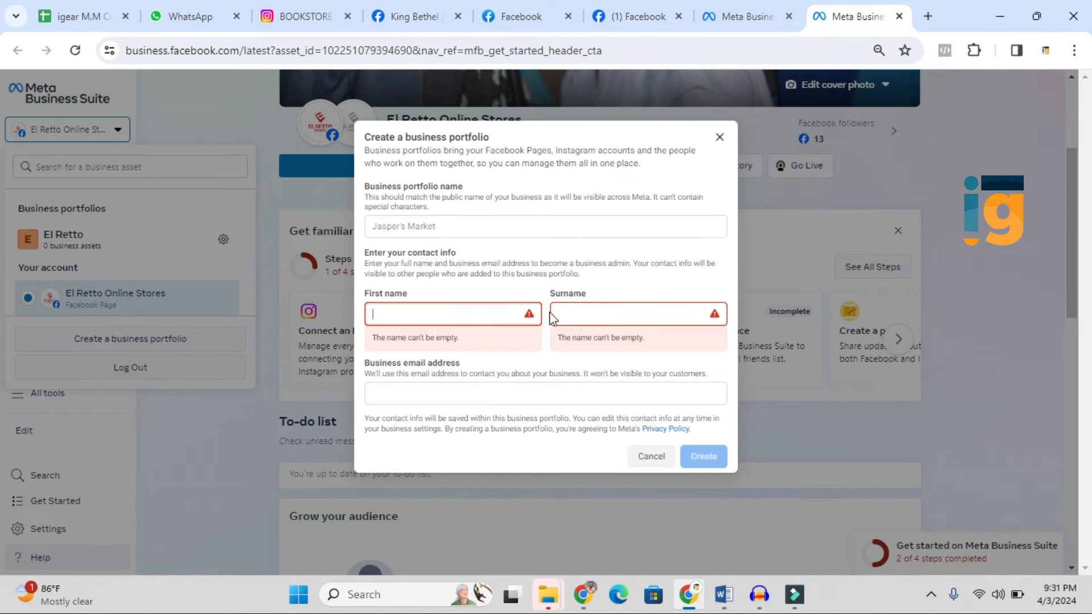
pyautogui.click(567, 313)
pyautogui.click(443, 310)
pyautogui.click(558, 310)
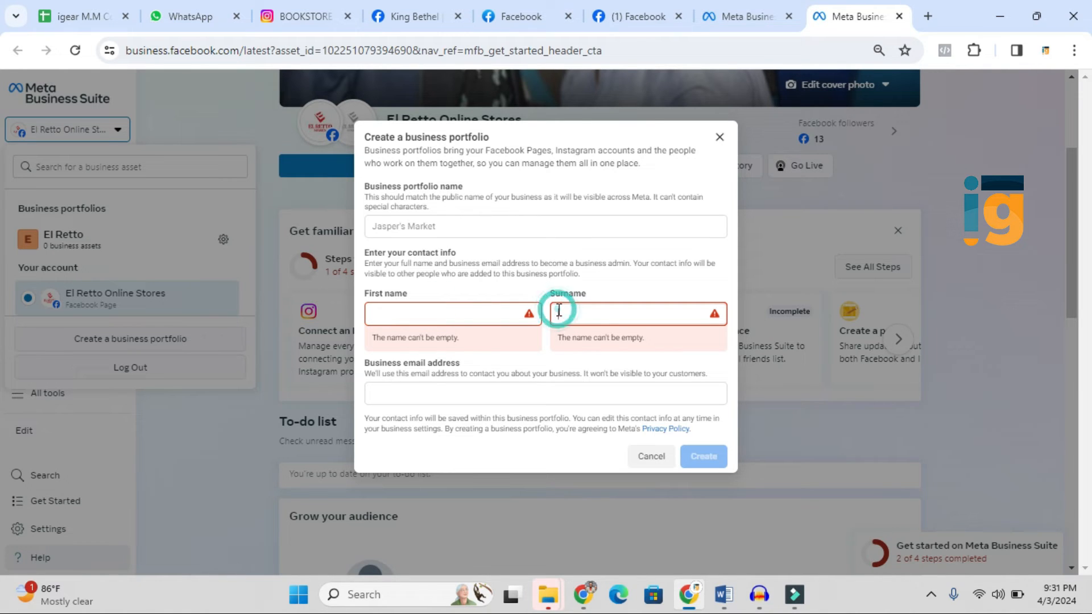
pyautogui.click(477, 311)
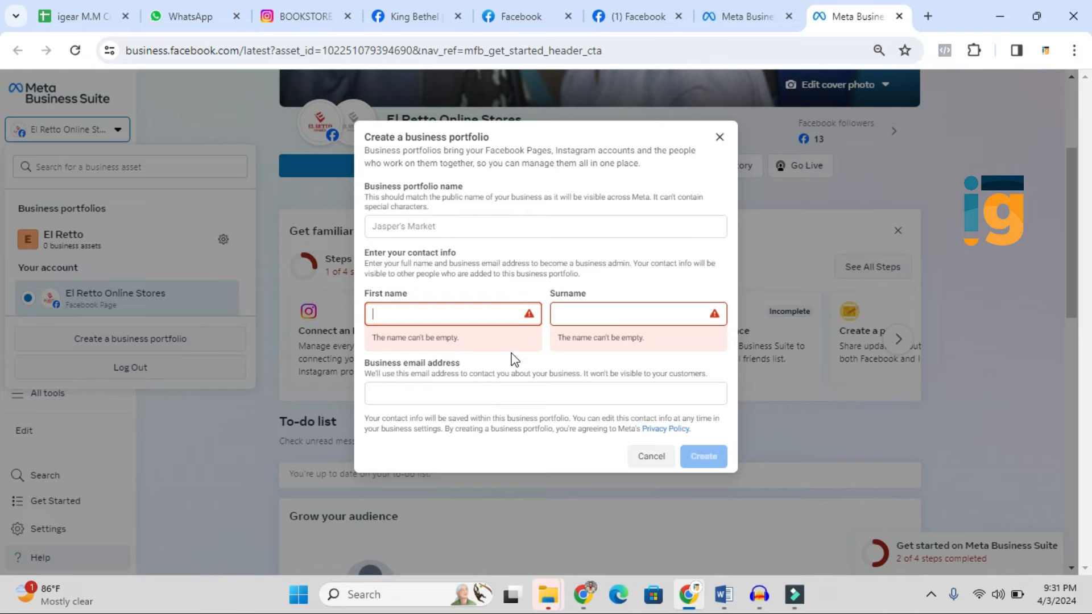
pyautogui.click(428, 393)
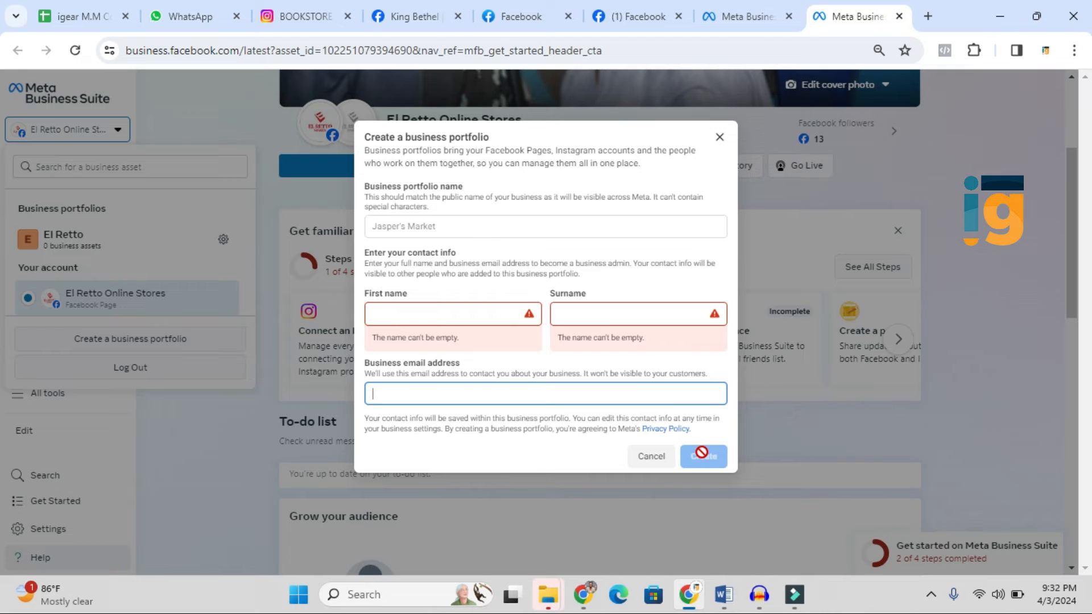
# Name the business portfolio "Test Test" and enter the contact's first name and surname
pyautogui.click(487, 230)
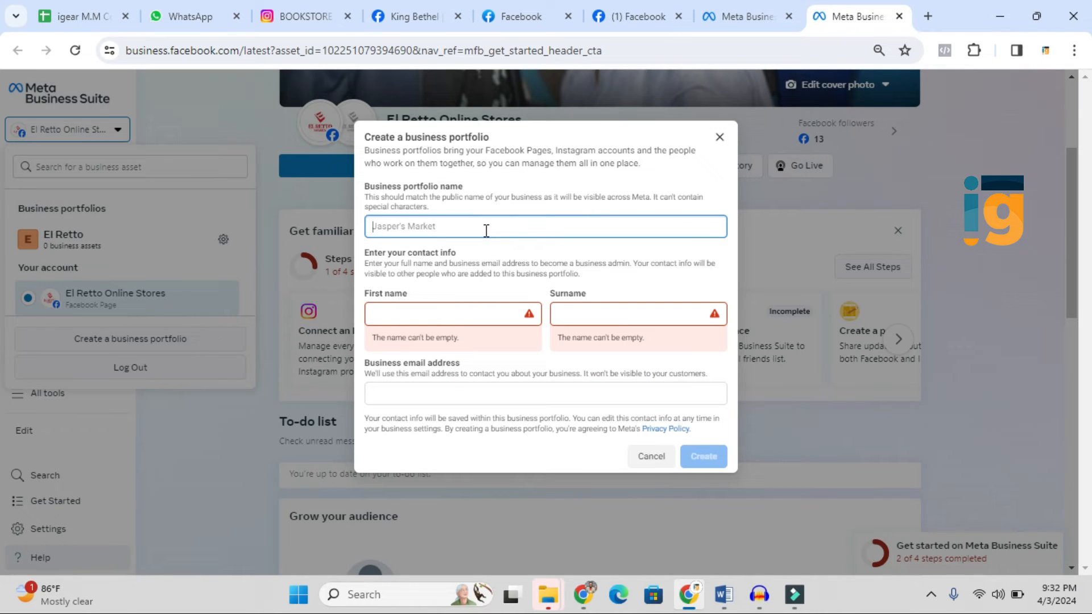
pyautogui.write('Test Test')
pyautogui.click(455, 313)
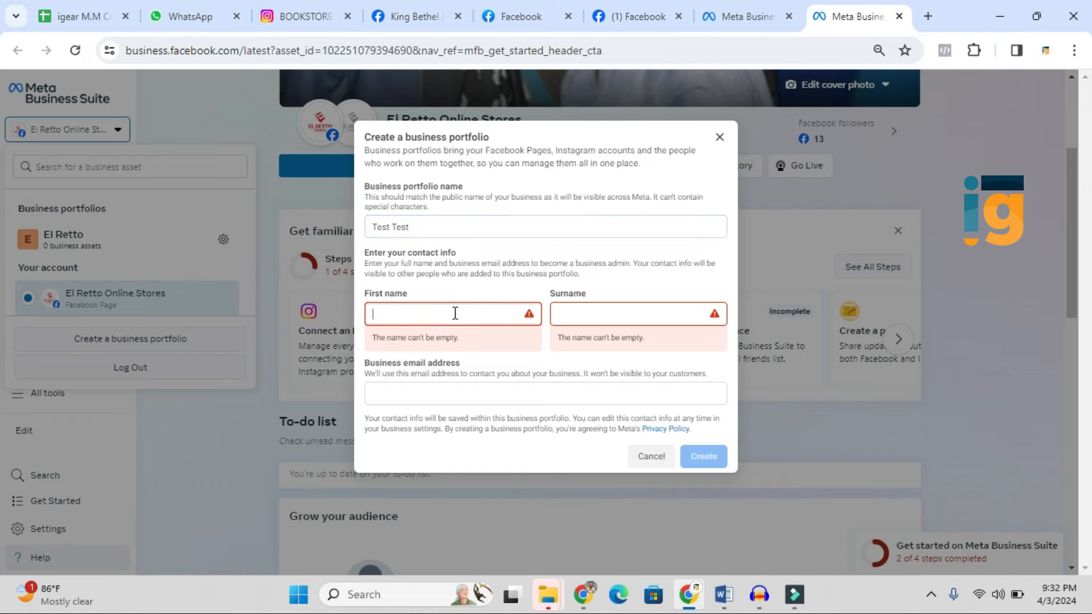
pyautogui.write('Bethel')
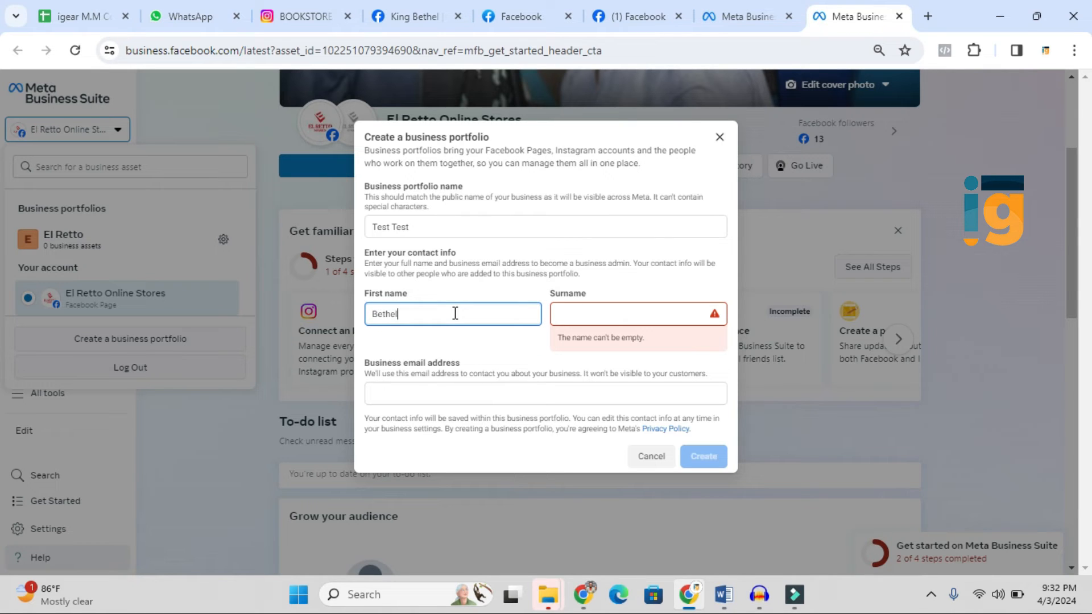
pyautogui.click(605, 316)
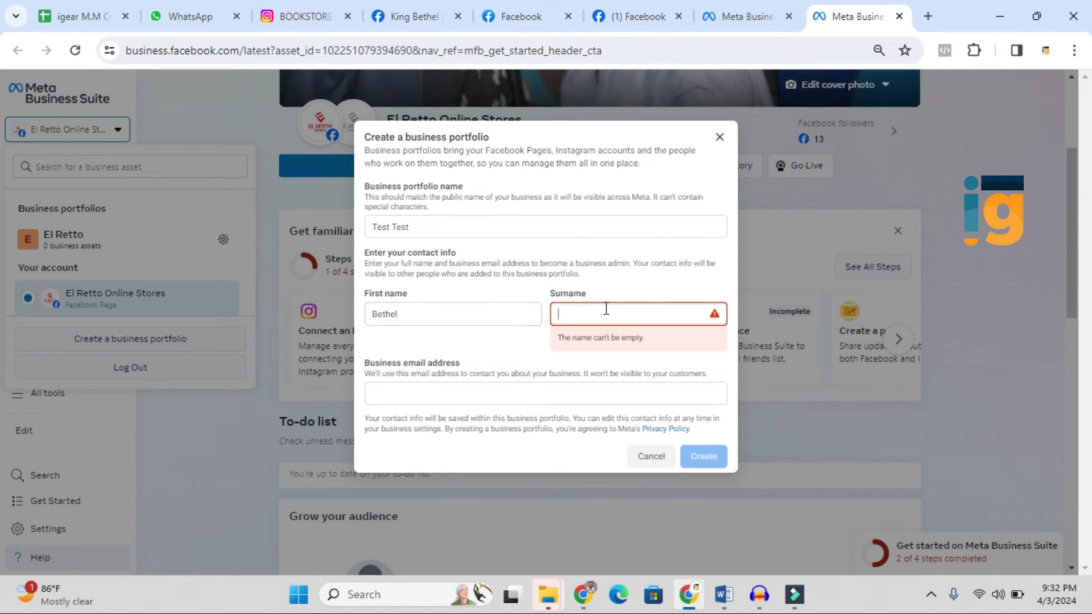
pyautogui.write('Bethel')
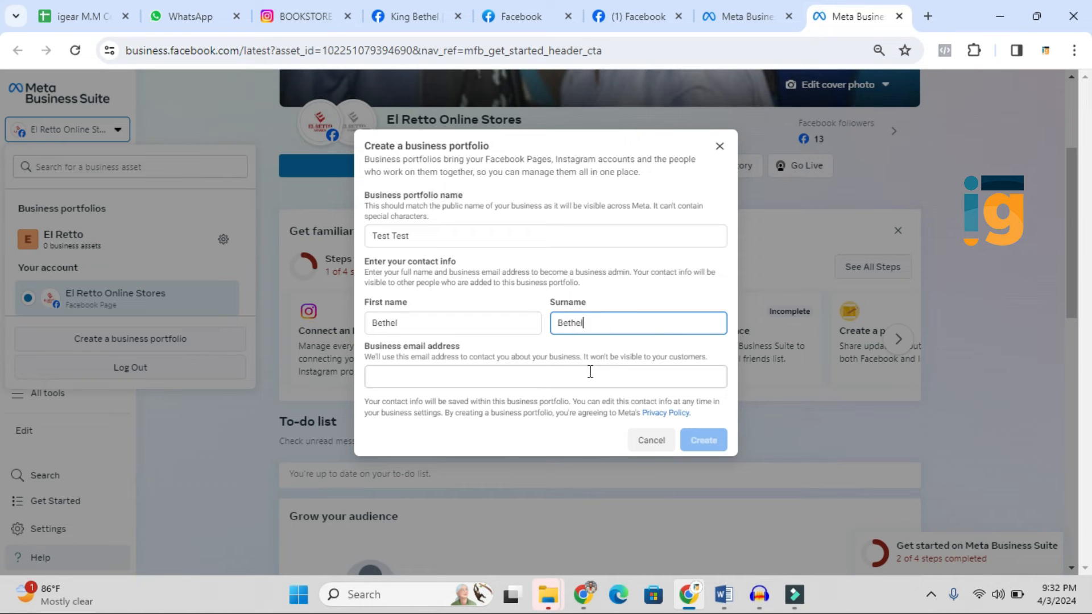
# Enter the contact's business email address and create the business portfolio
pyautogui.click(642, 373)
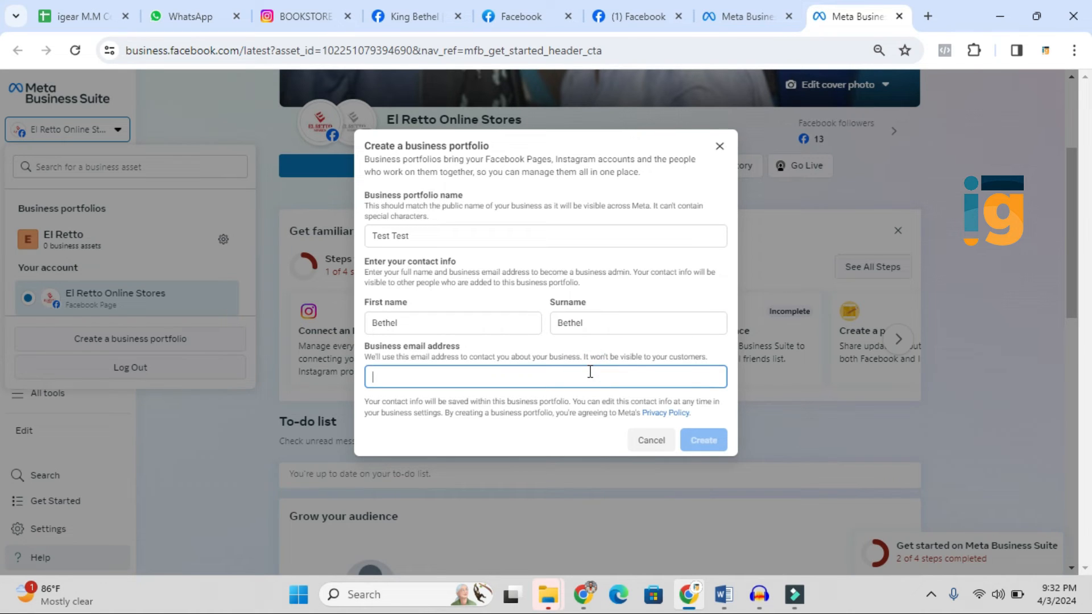
pyautogui.write('s')
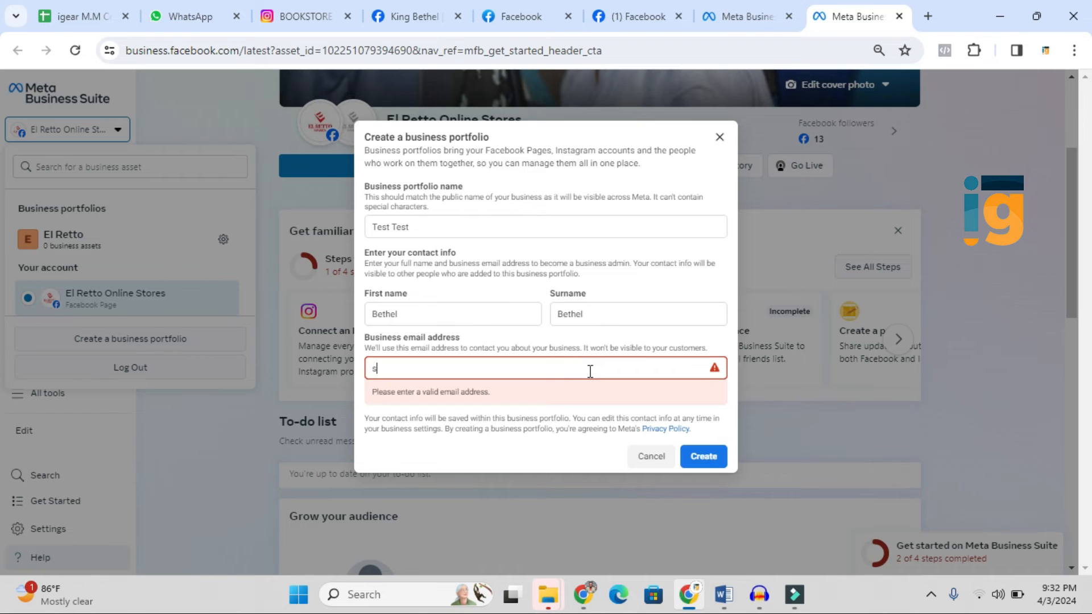
pyautogui.press('BackSpace')
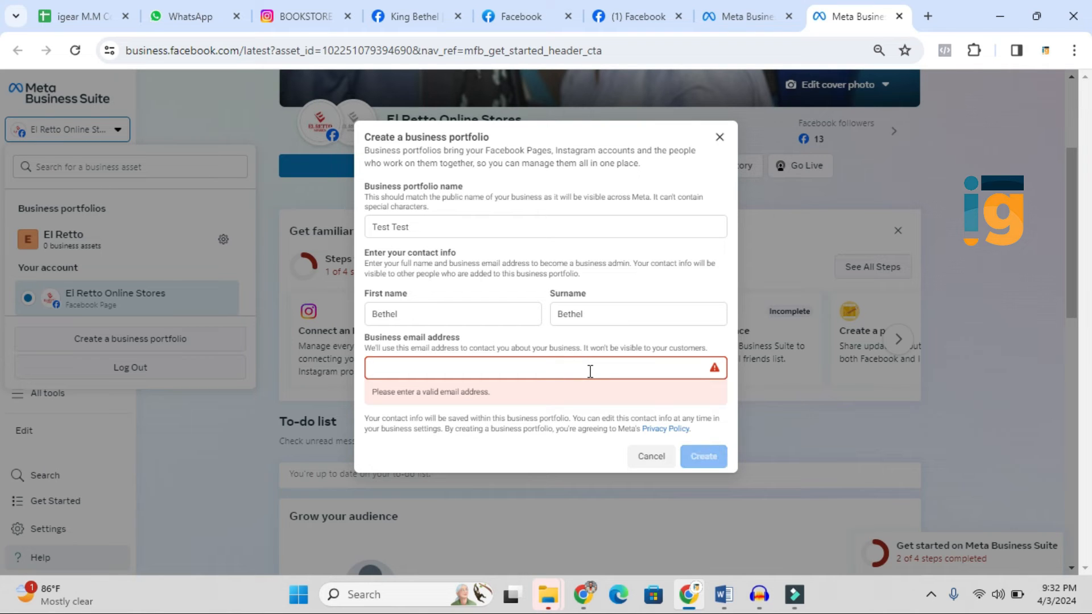
pyautogui.write('sa')
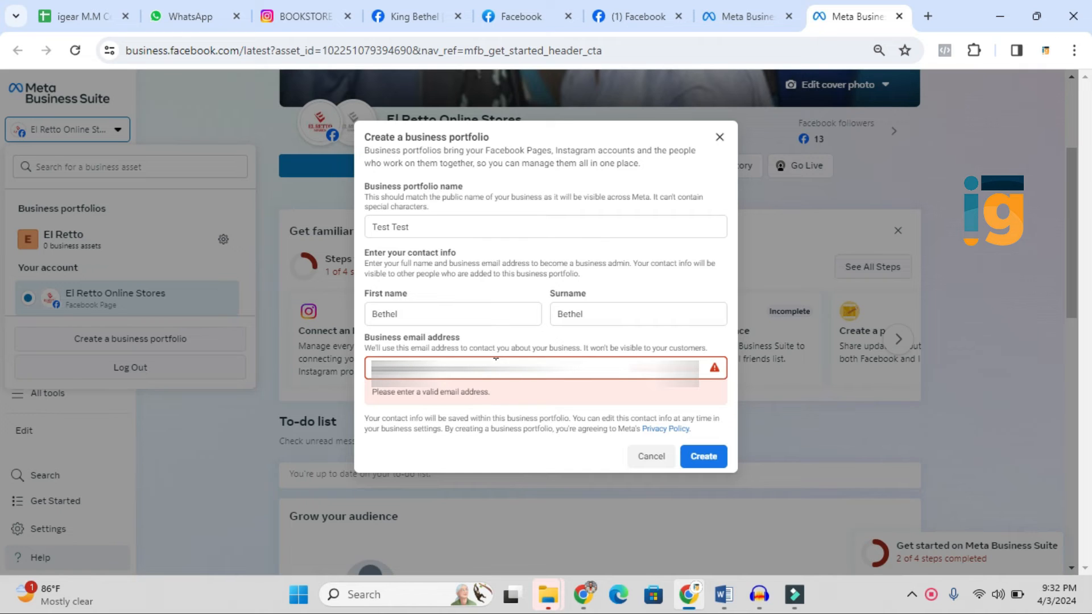
pyautogui.write('com')
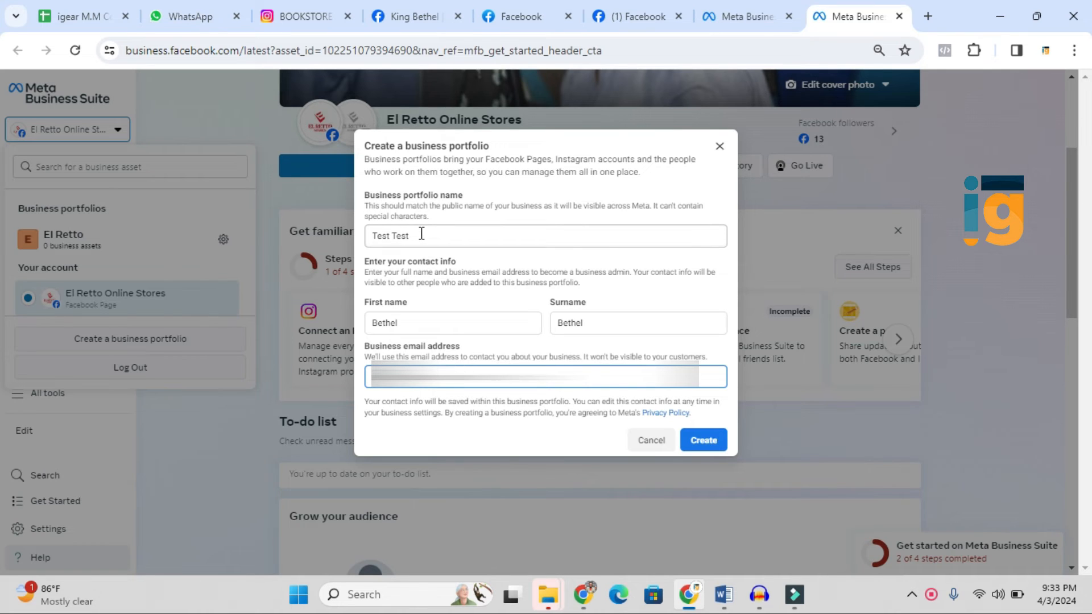
pyautogui.click(718, 448)
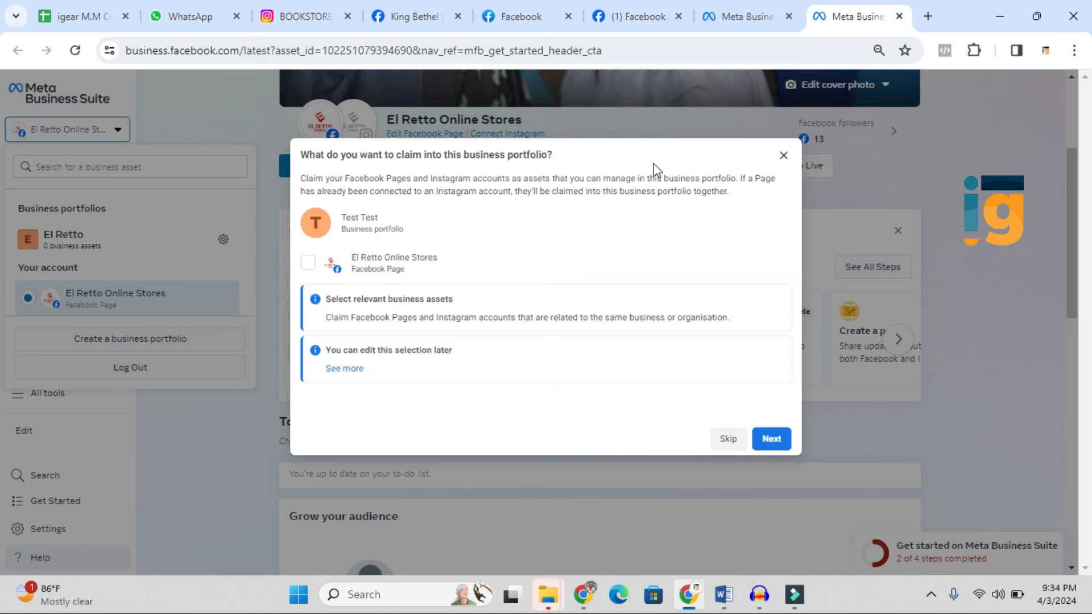
# Close the asset-claiming dialog without claiming a page and check the list of business portfolios after reloading
pyautogui.click(784, 155)
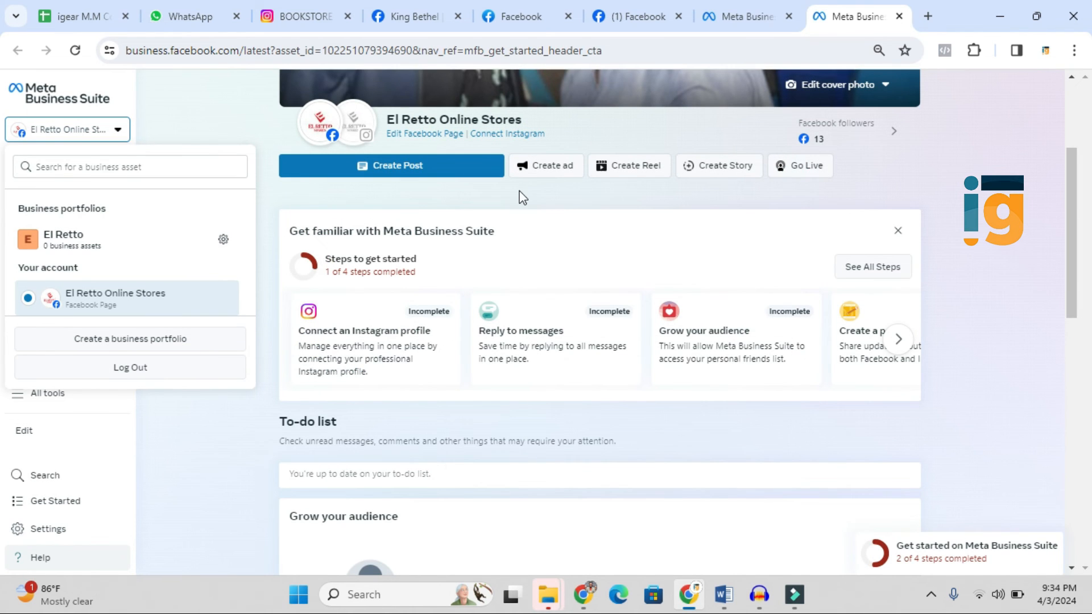
pyautogui.click(76, 51)
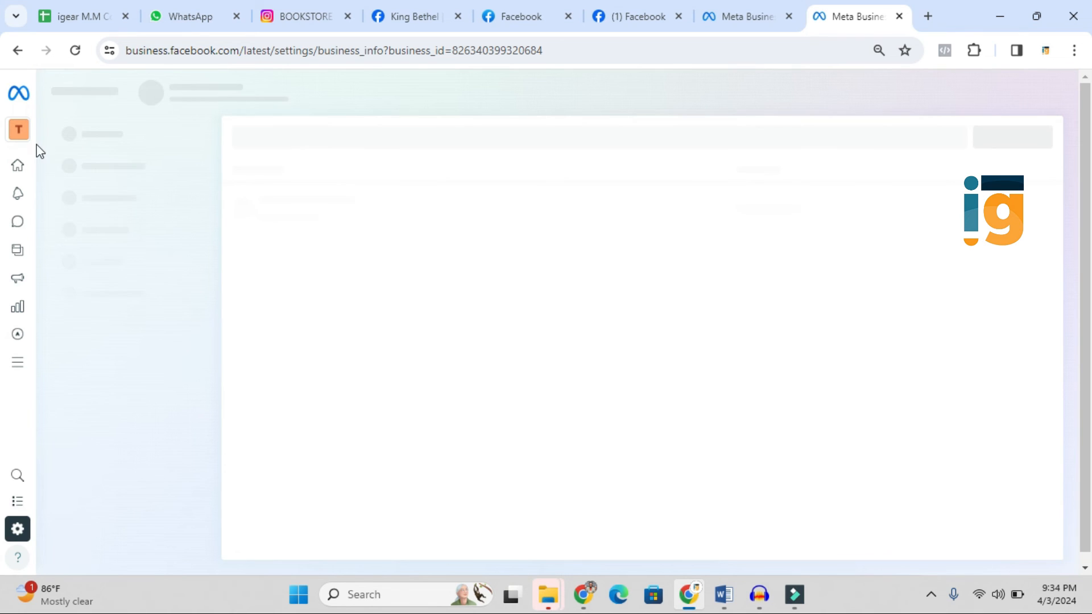
pyautogui.moveTo(33, 137)
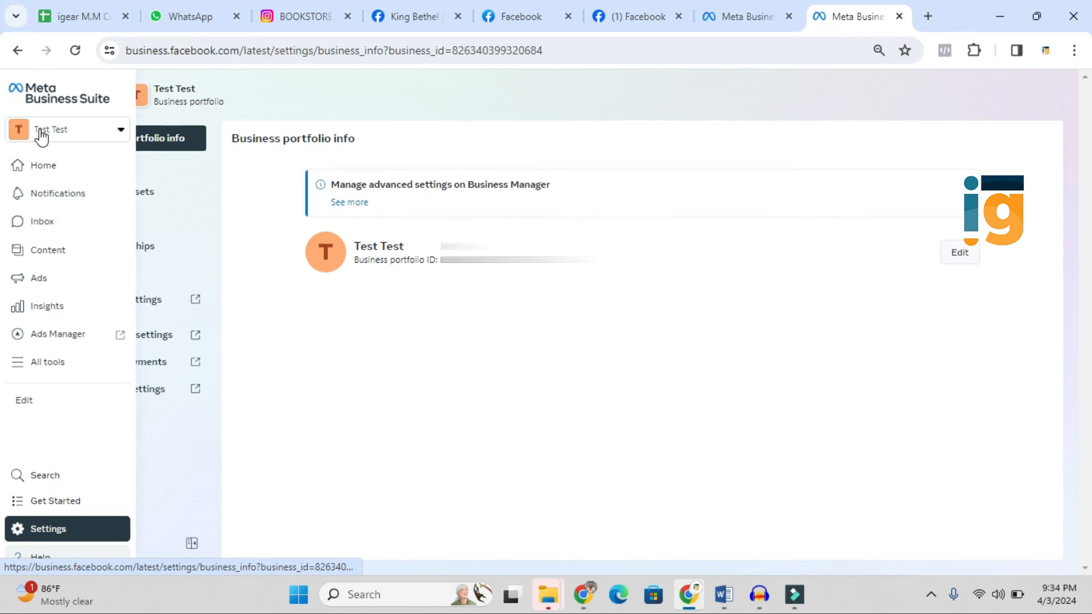
pyautogui.click(54, 131)
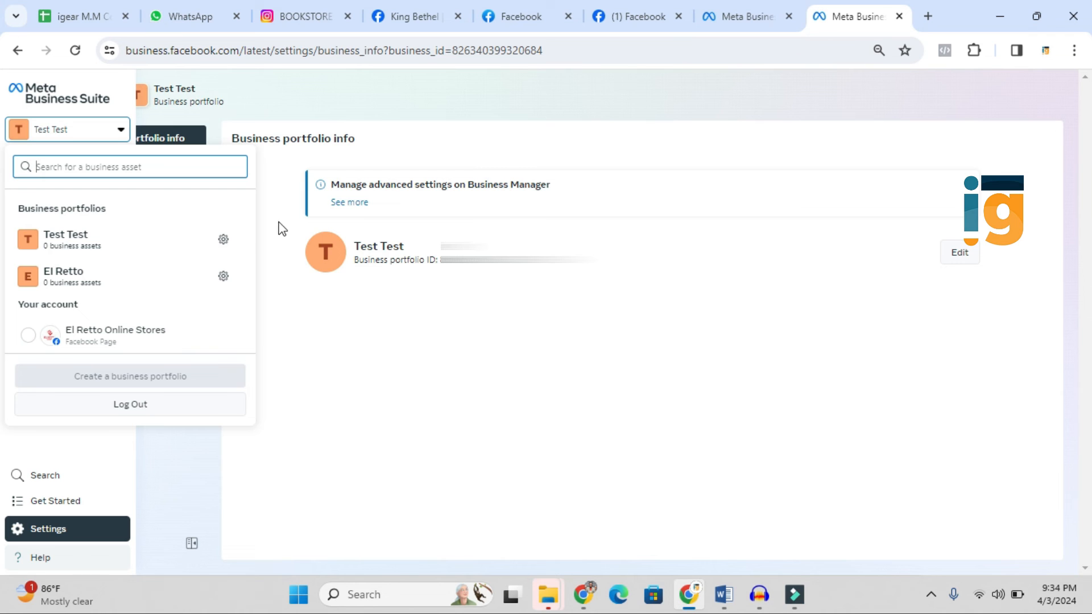
pyautogui.click(277, 118)
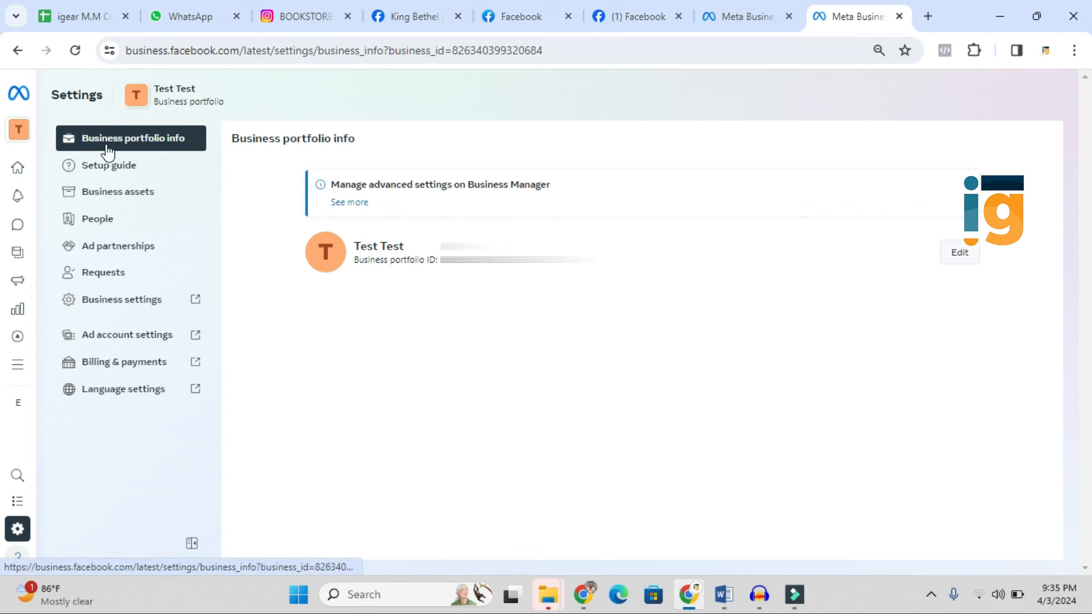
# View the Test Test portfolio's home page, then examine its people and business portfolio info in the settings
pyautogui.click(21, 173)
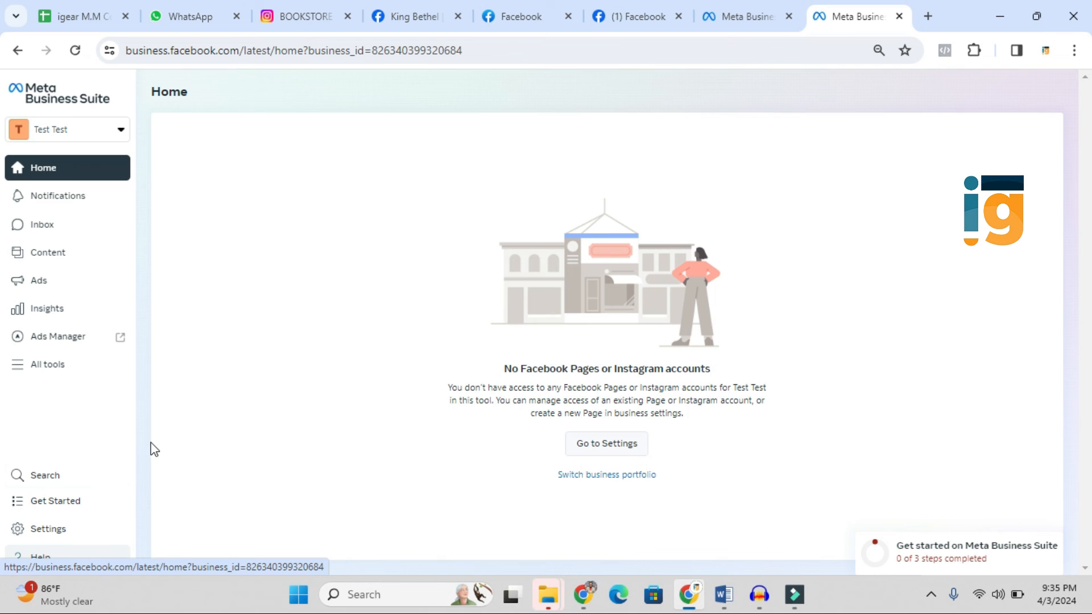
pyautogui.click(57, 530)
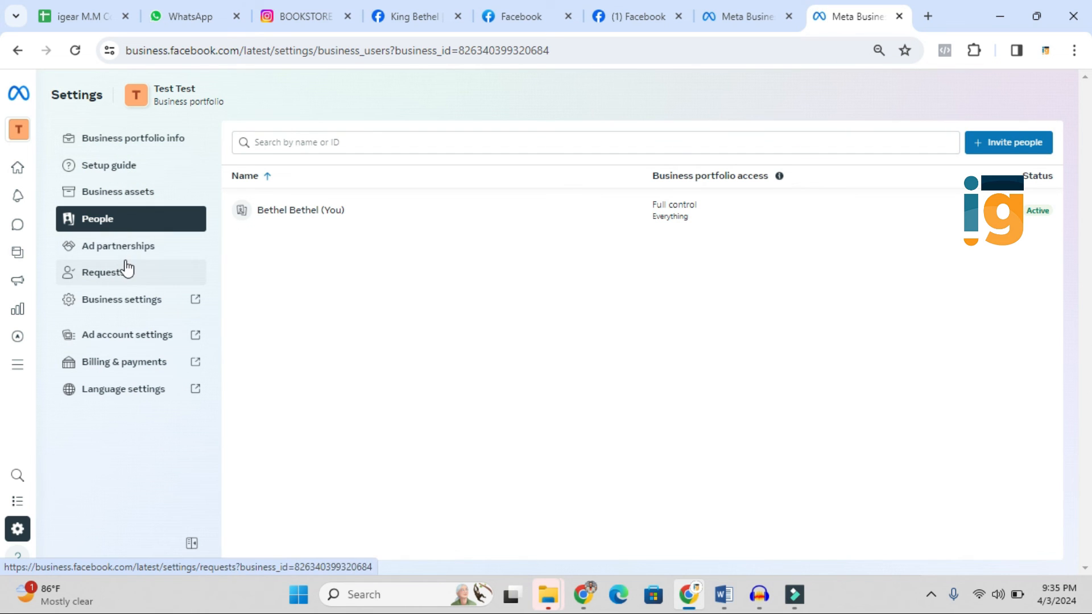
pyautogui.click(133, 139)
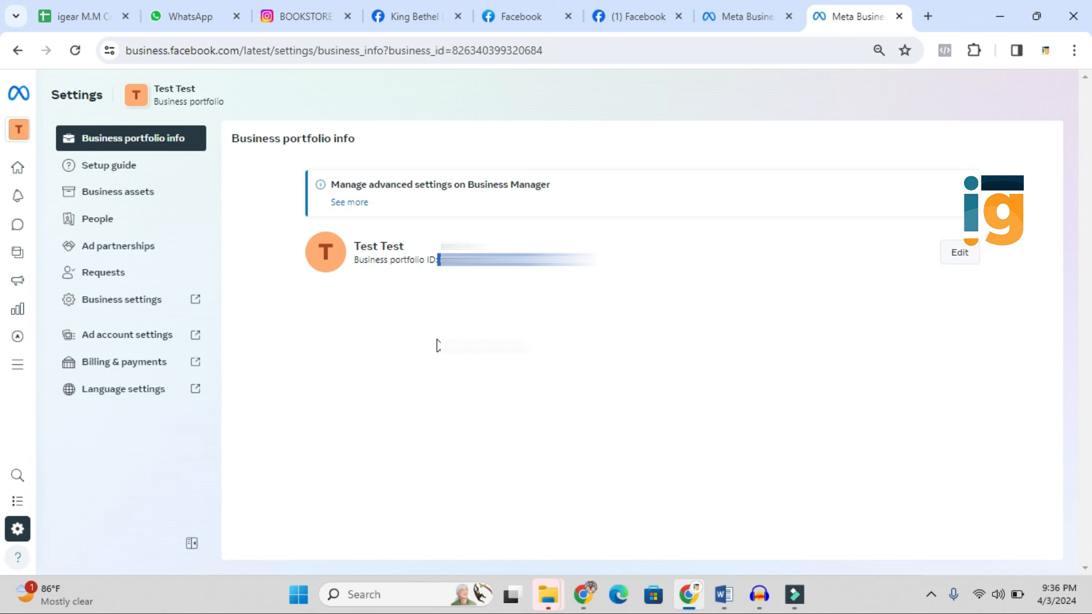
pyautogui.click(507, 305)
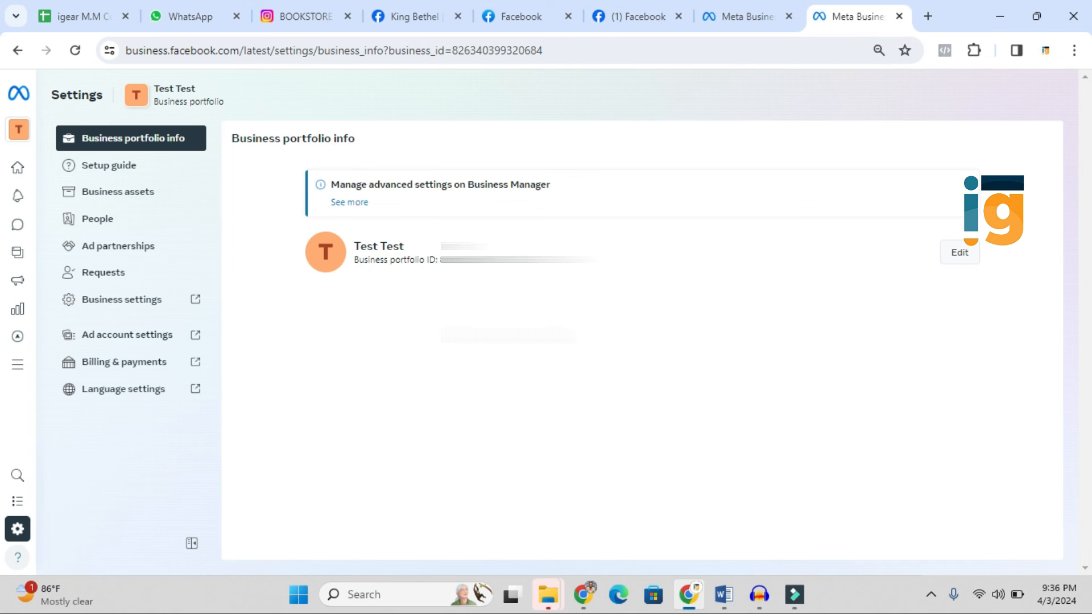